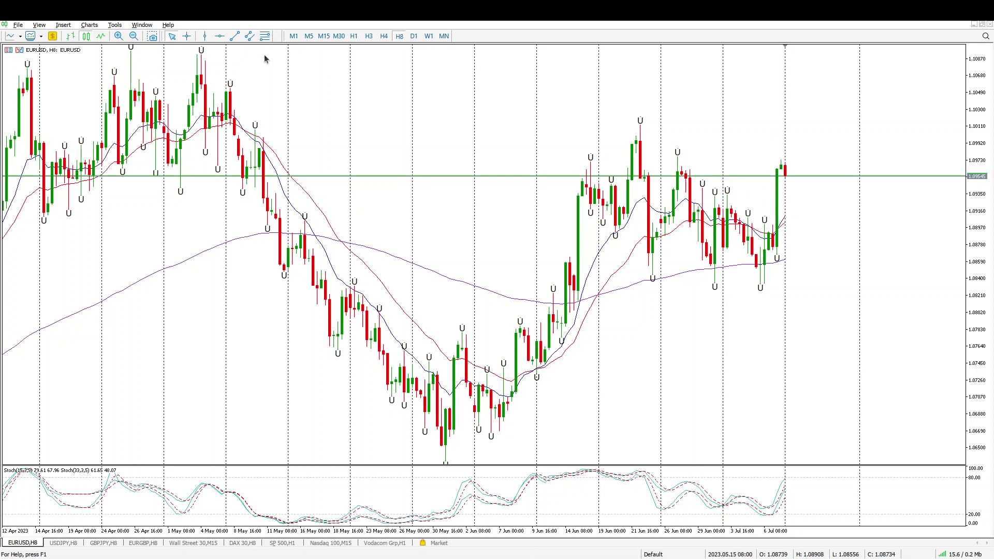
Draw a descending EURUSD trendline across the highs and a second one under the late-June/early-July lows
left_click(235, 36)
left_click_drag(635, 126, 843, 280)
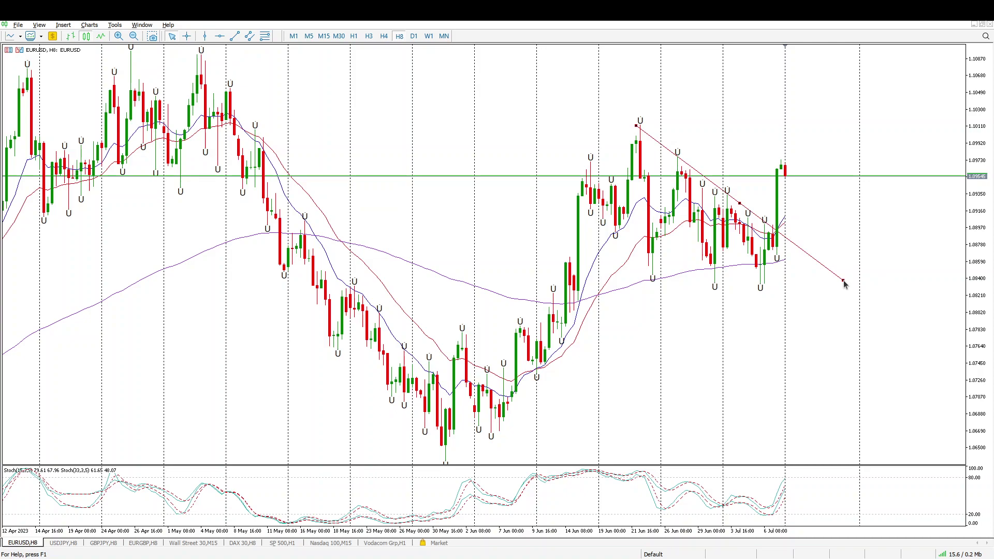
left_click(234, 37)
left_click_drag(632, 268, 839, 292)
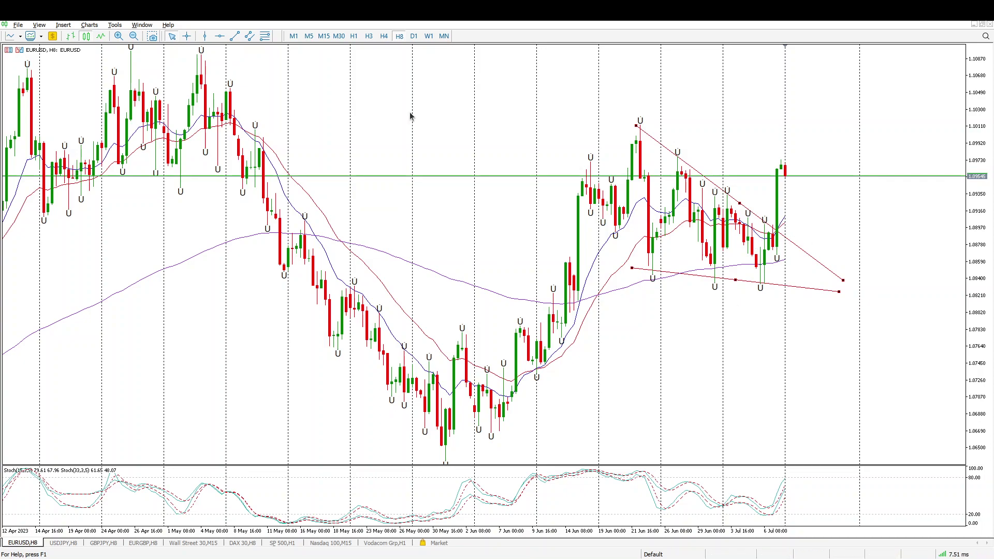
left_click(220, 36)
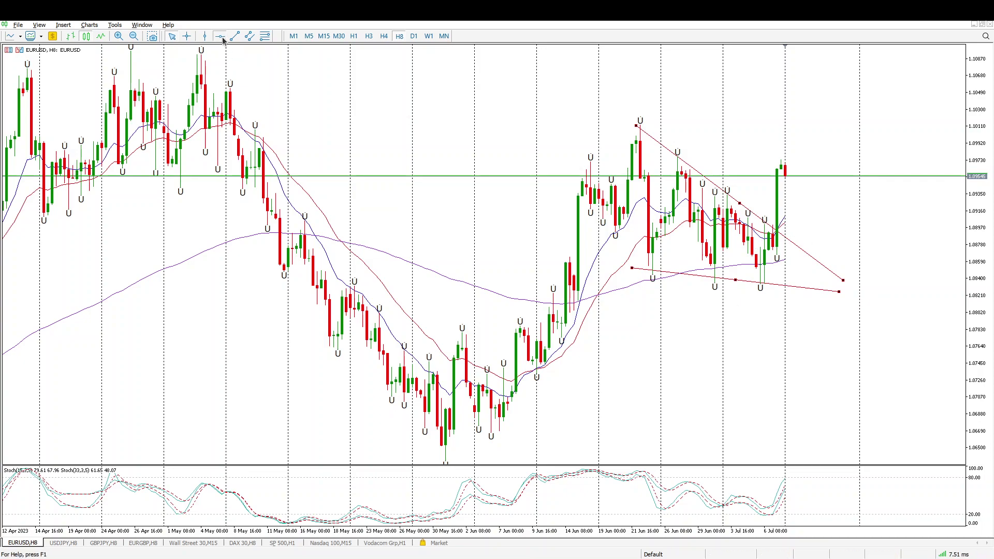
Place red horizontal lines at 1.09094 and 1.09373 on the EURUSD chart
left_click(806, 217)
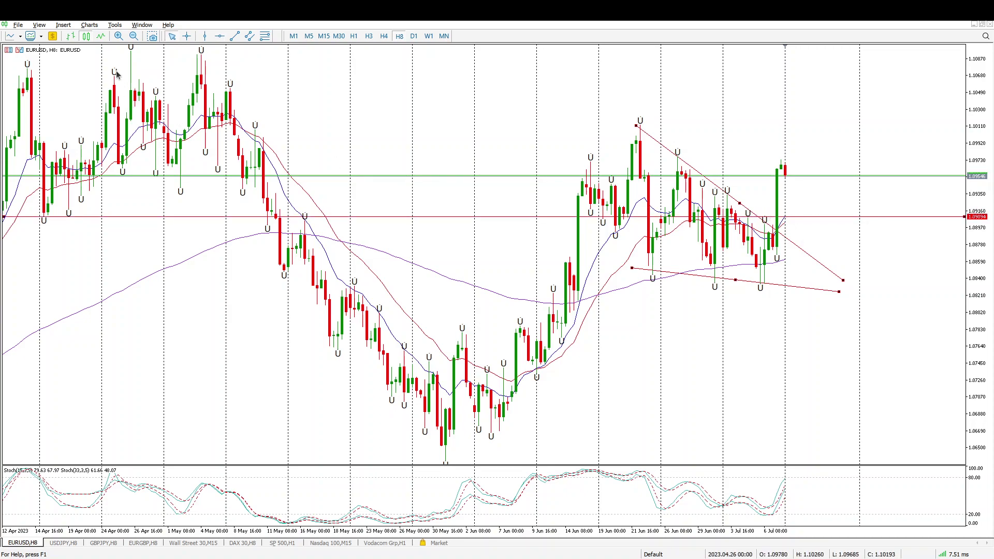
left_click(220, 35)
left_click(715, 171)
left_click_drag(716, 172, 775, 194)
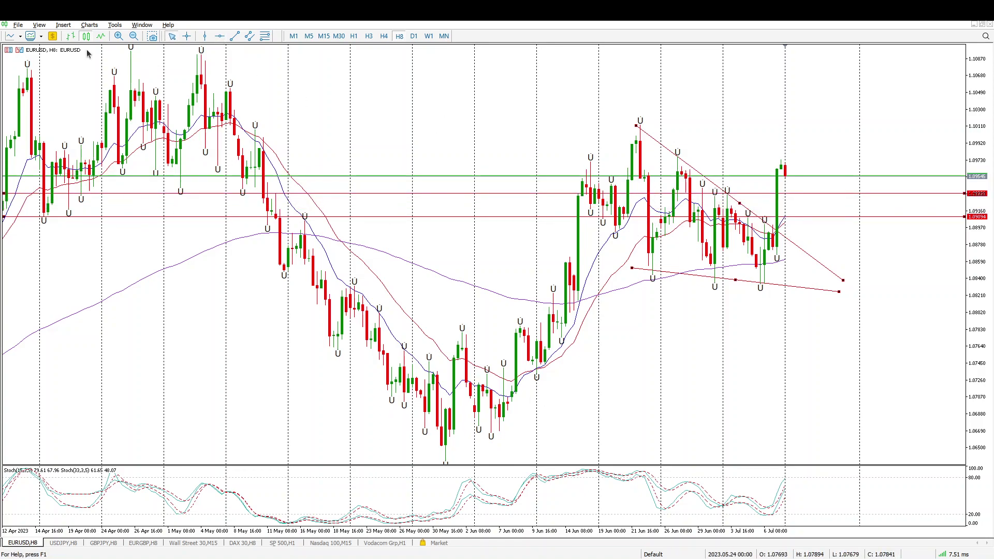
Add a third red horizontal line at 1.10205 and switch EURUSD to H1
left_click(219, 36)
left_click_drag(565, 88, 567, 124)
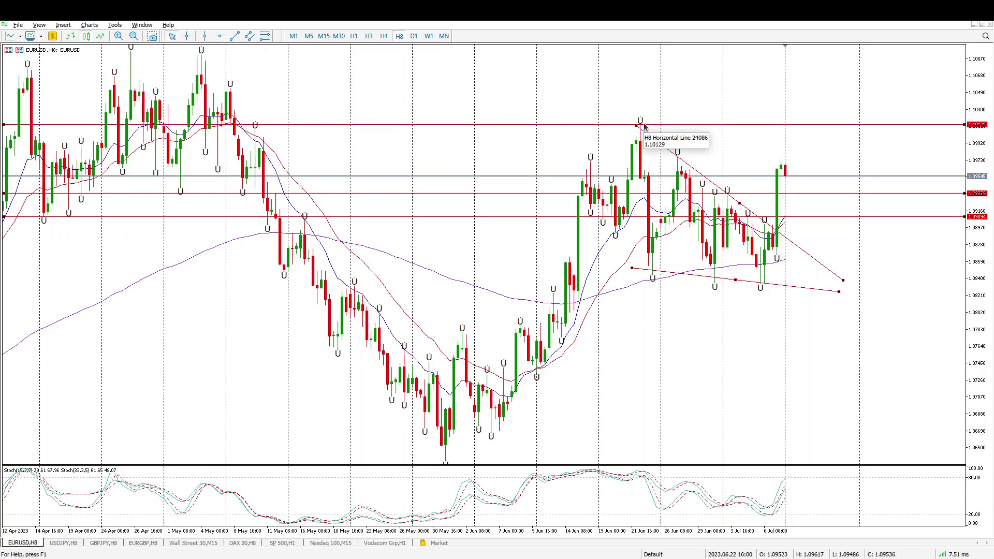
left_click(354, 35)
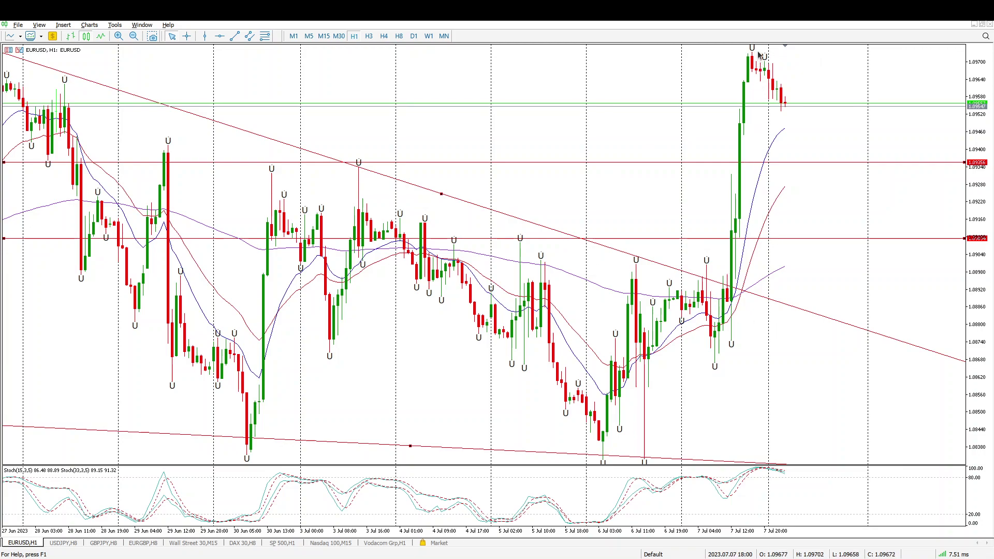
Move a red level down to 1.09321 and add a new red horizontal line at 1.09419
scroll(715, 148, "up", 5)
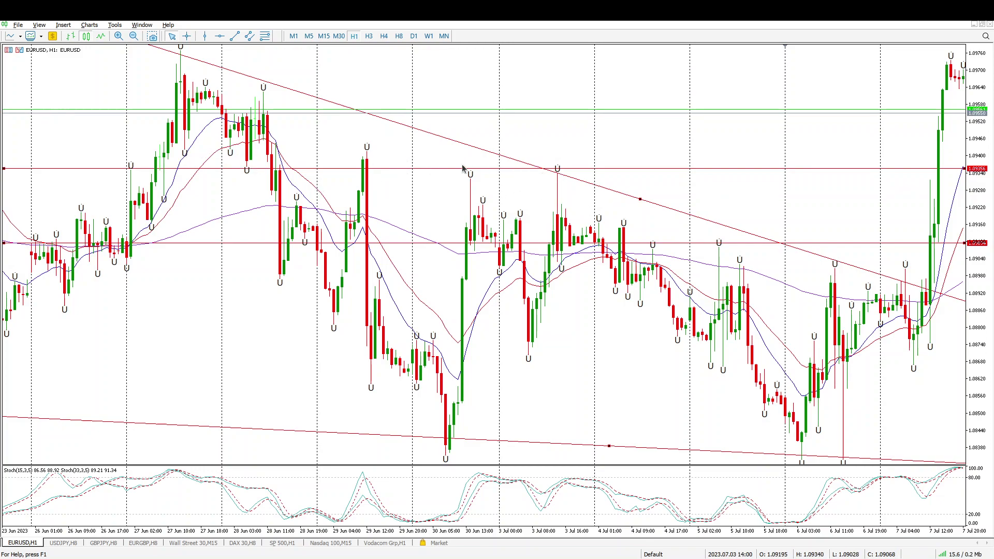
left_click_drag(448, 169, 447, 179)
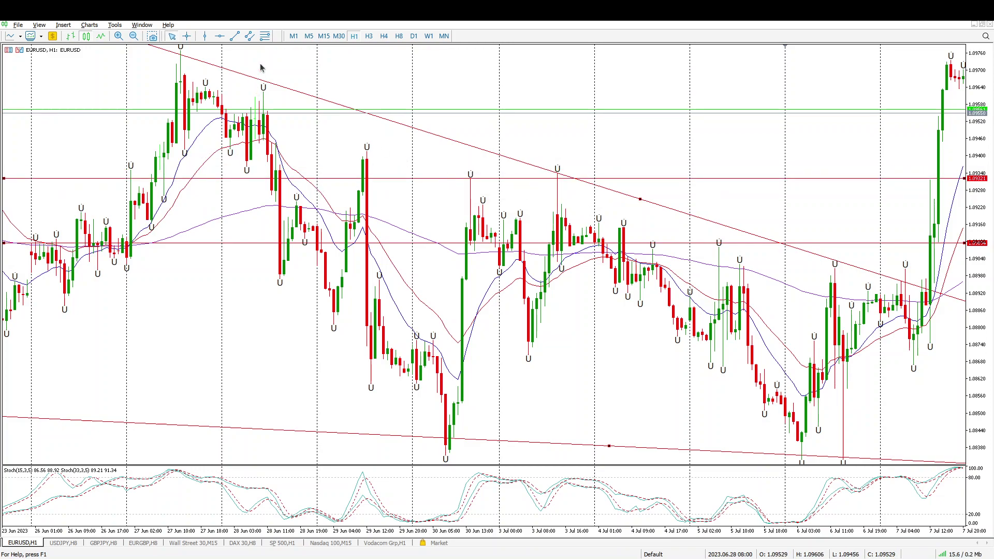
left_click(219, 35)
left_click(396, 153)
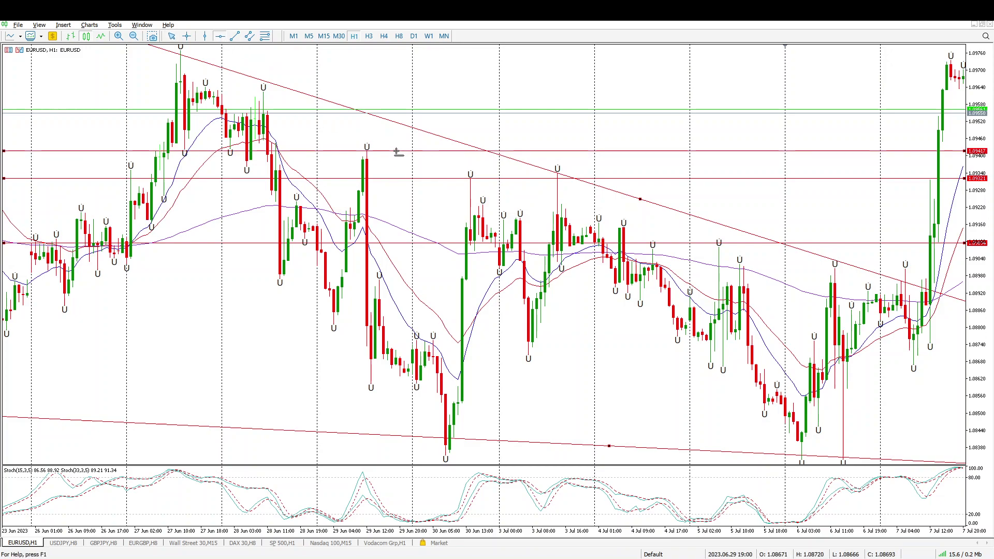
scroll(645, 201, "down", 3)
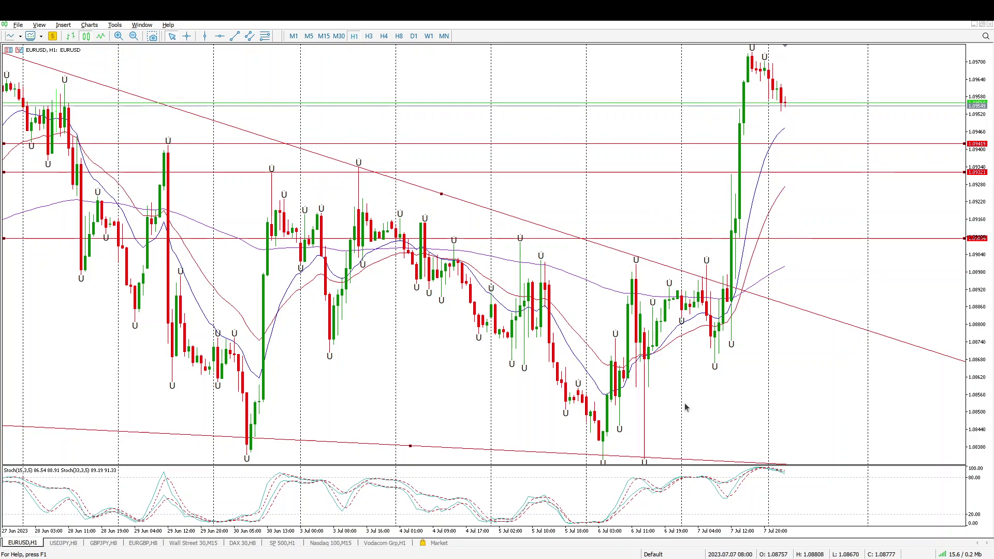
Show EURUSD M15 at the latest bars and raise the 1.09094 line up near current price
left_click(323, 36)
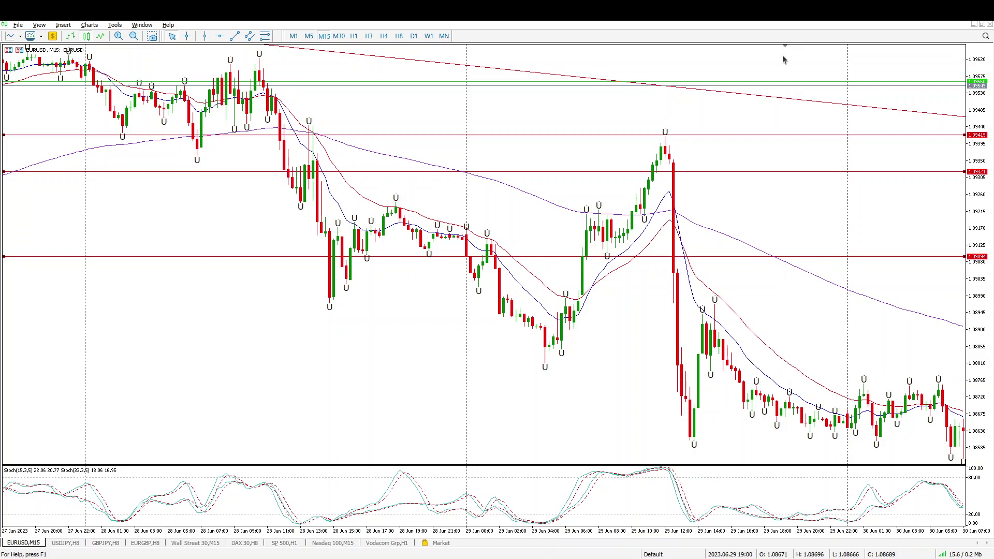
left_click(784, 46)
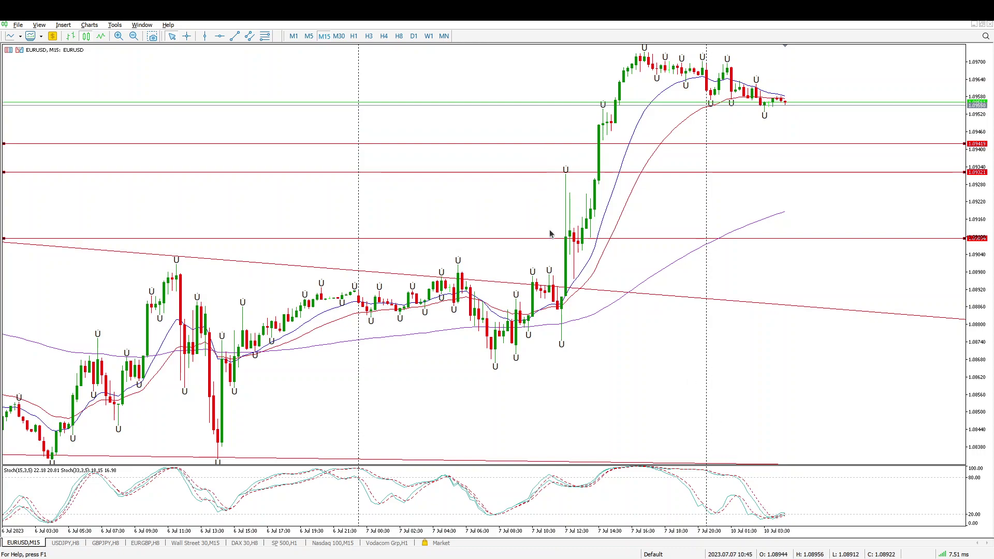
double_click(629, 239)
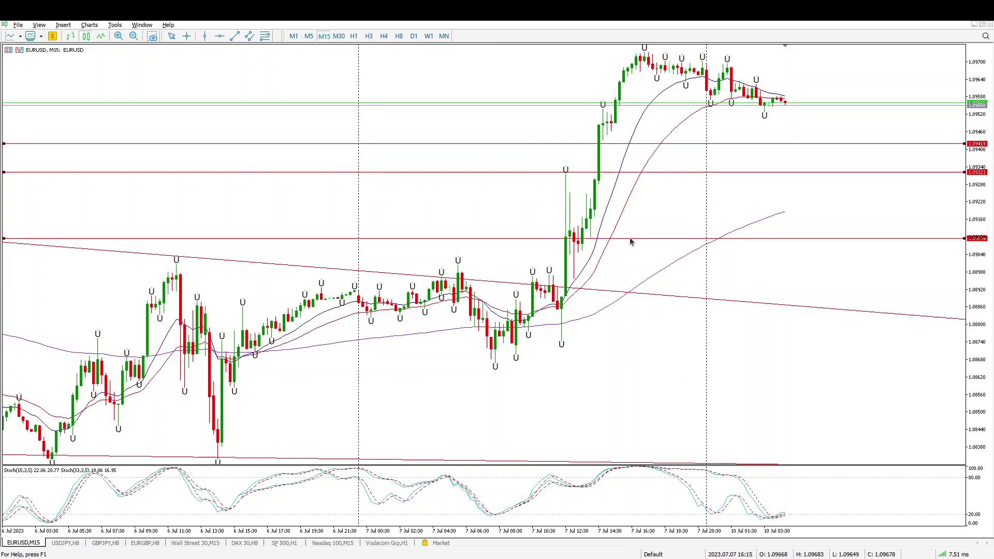
left_click_drag(629, 239, 616, 109)
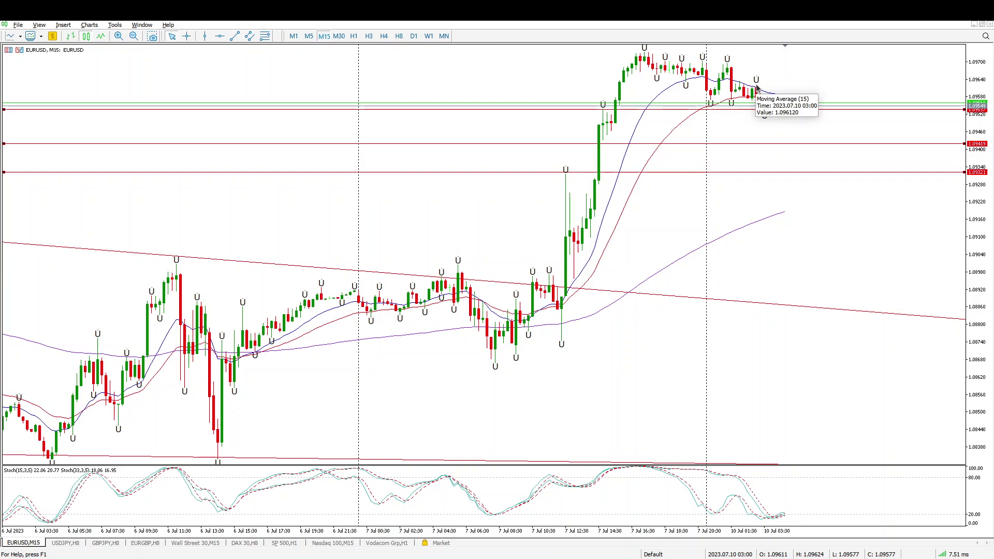
left_click_drag(972, 75, 972, 150)
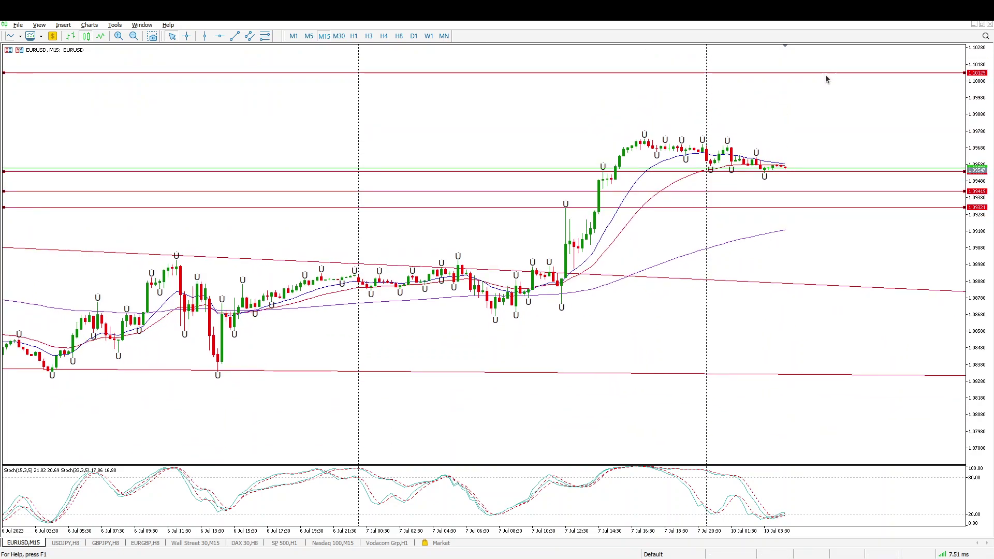
mouse_move(823, 75)
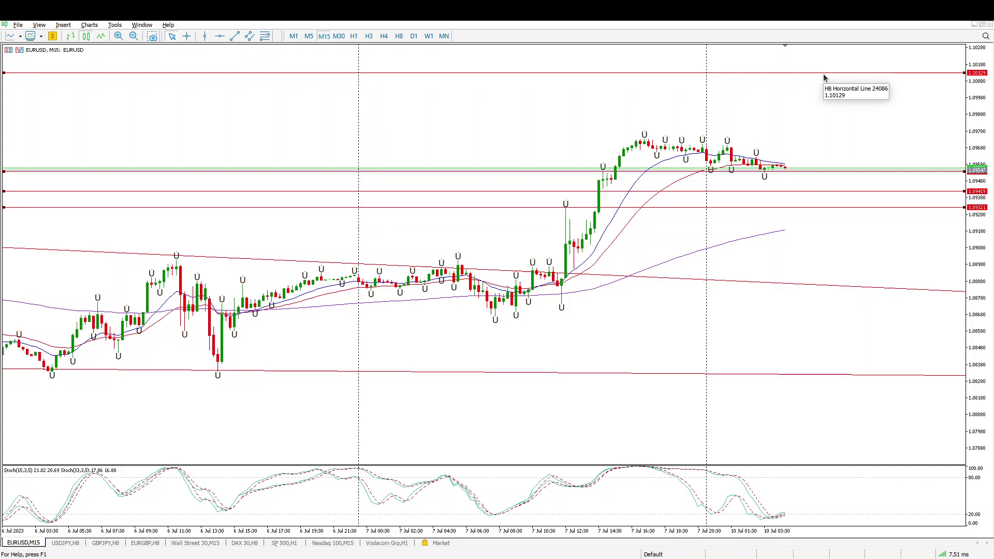
On the USDJPY H8 chart, add a red horizontal support line at 142.327
left_click(65, 543)
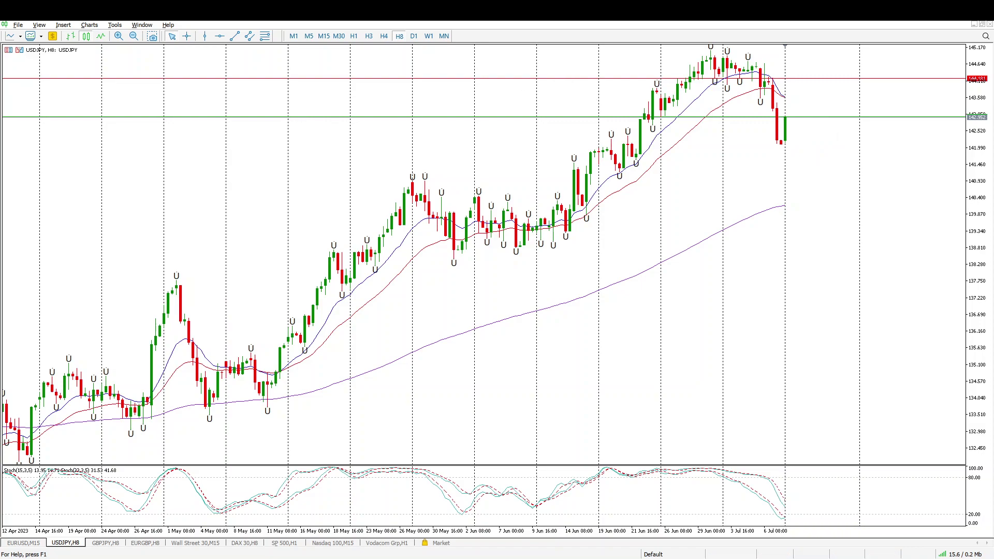
left_click(219, 36)
left_click(538, 135)
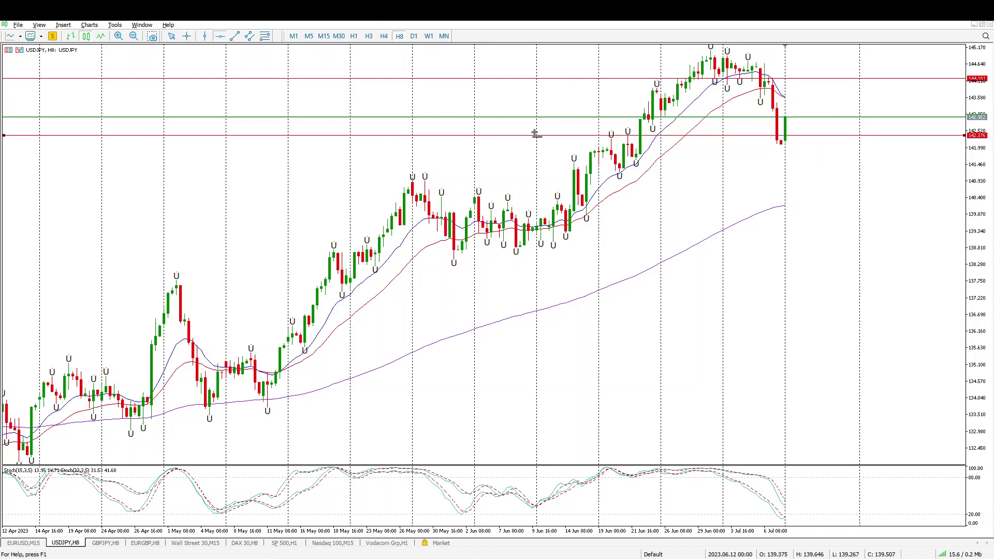
left_click_drag(542, 136, 543, 138)
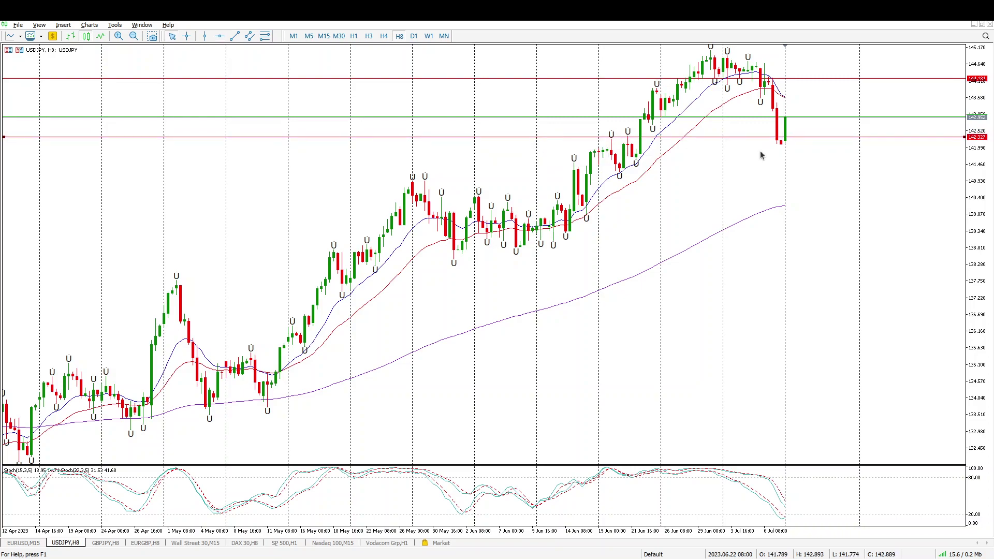
Add another red horizontal level on USDJPY H1, then return to H8 scrolled back to late April
left_click(355, 36)
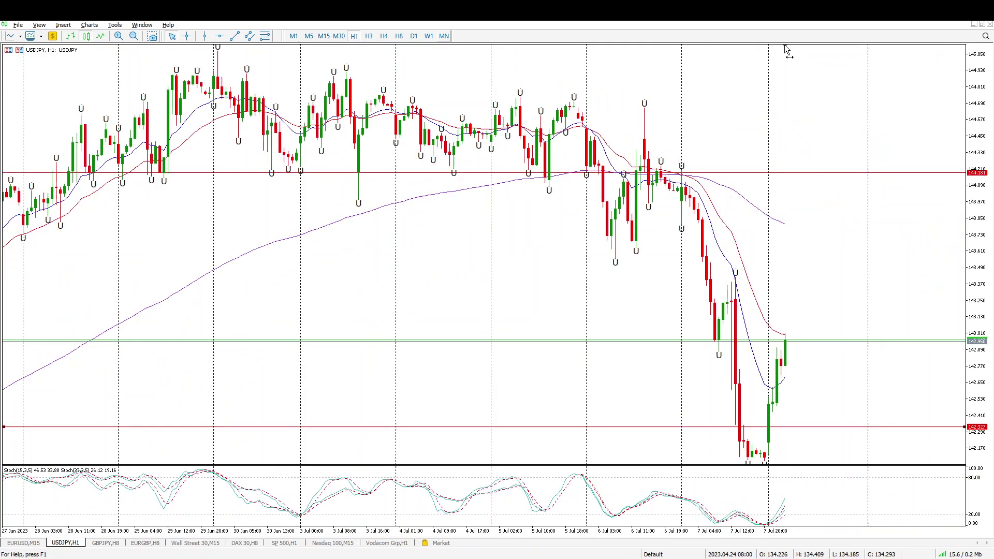
left_click_drag(972, 55, 979, 189)
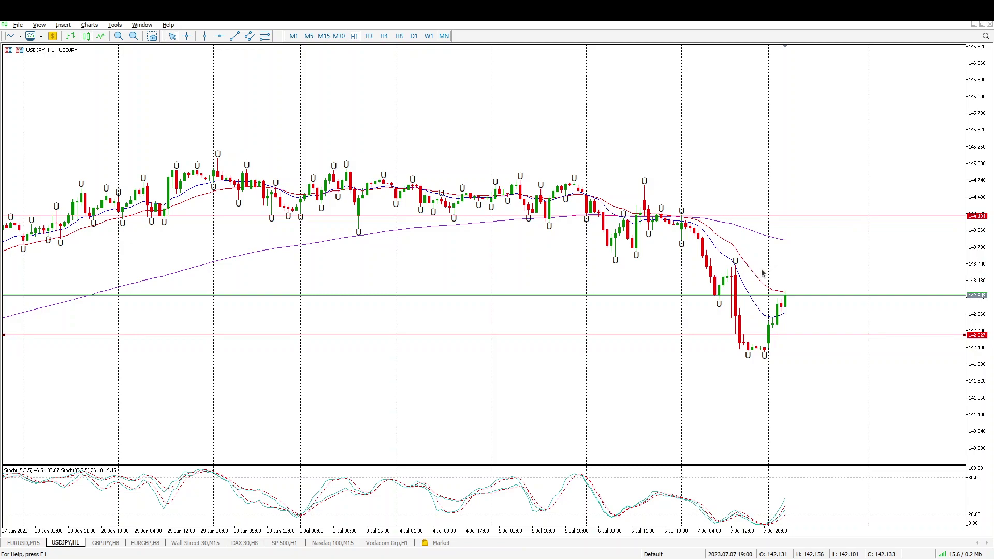
left_click(219, 36)
left_click_drag(633, 250, 569, 257)
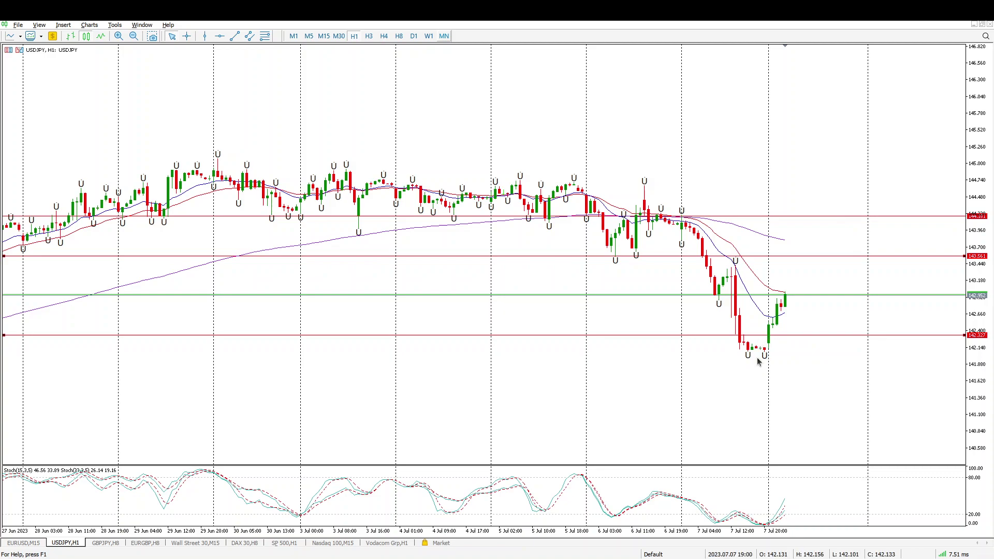
scroll(759, 355, "down", 10)
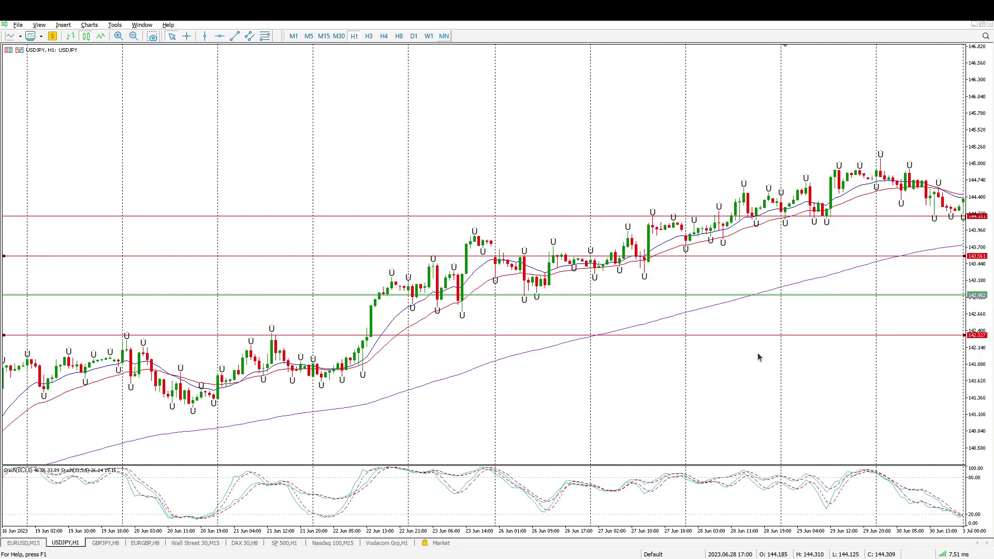
left_click(398, 35)
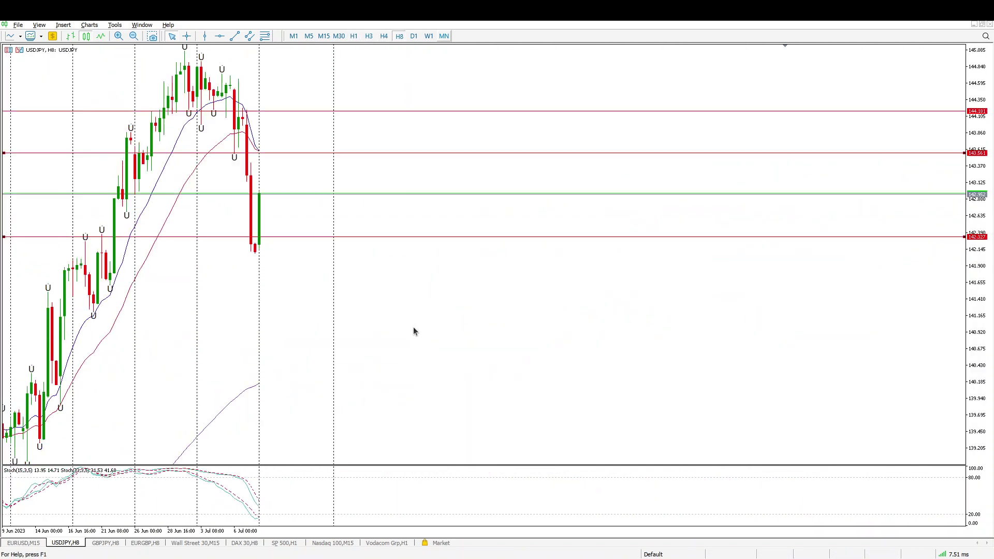
scroll(412, 324, "down", 2)
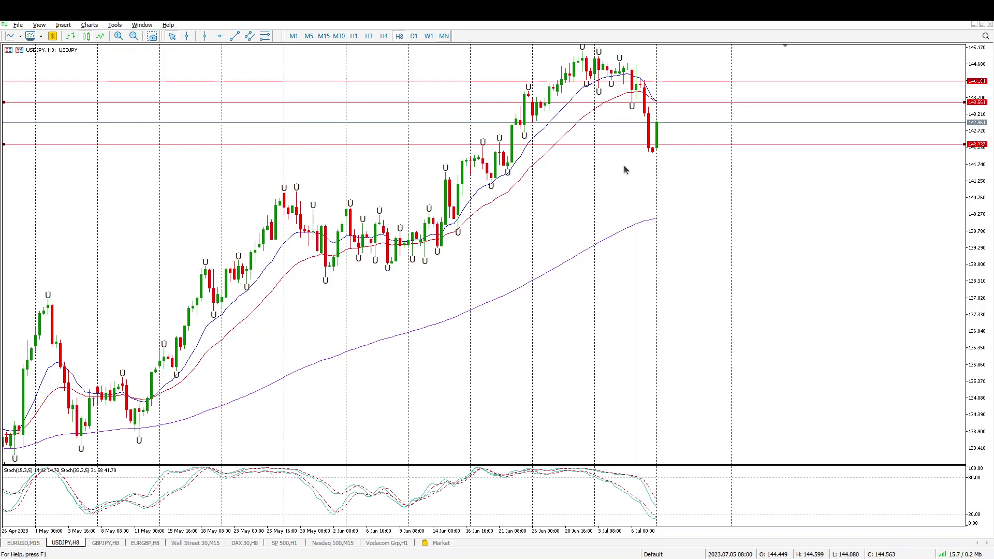
Switch the GBPJPY chart to H1, scroll back through history, then open the EURGBP H8 chart
left_click(106, 544)
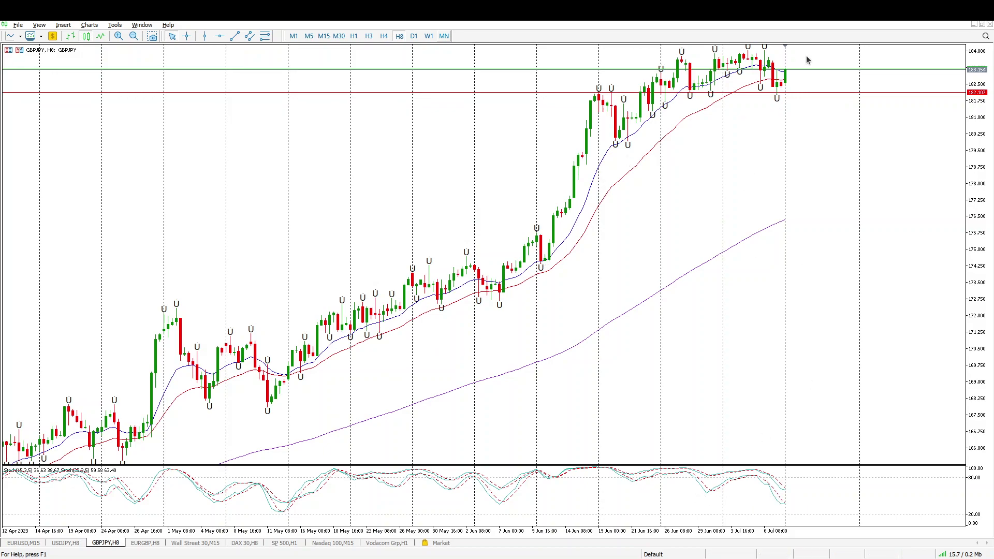
left_click(354, 36)
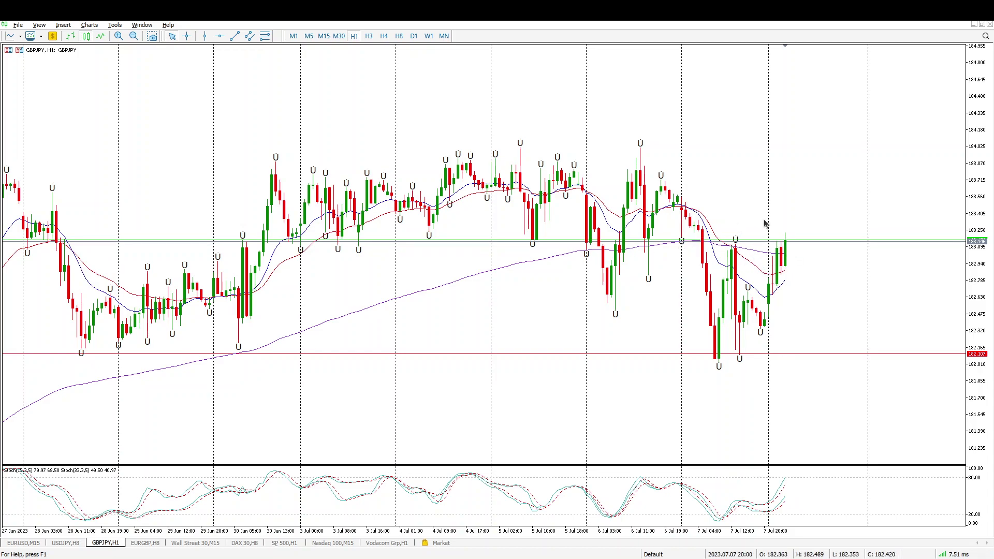
scroll(765, 224, "up", 3)
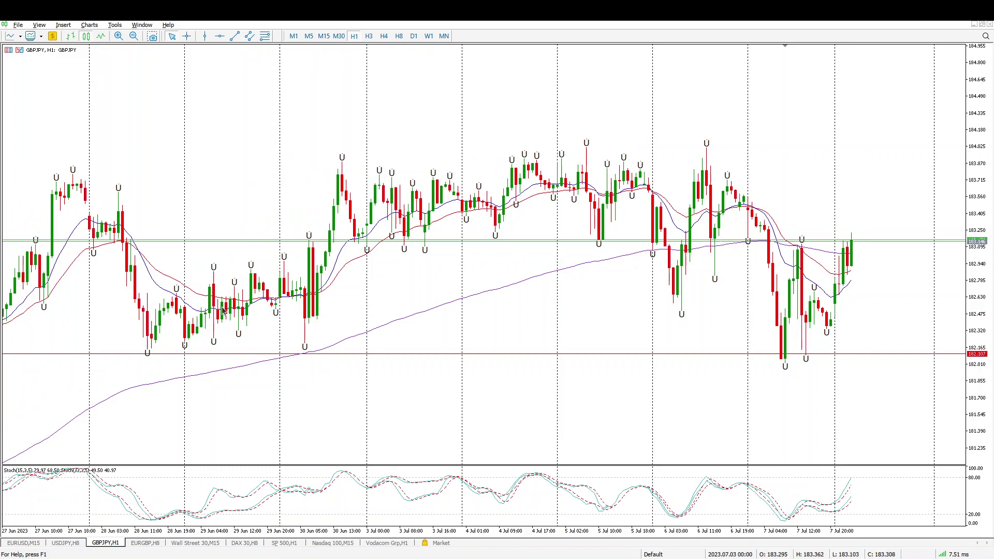
left_click(144, 543)
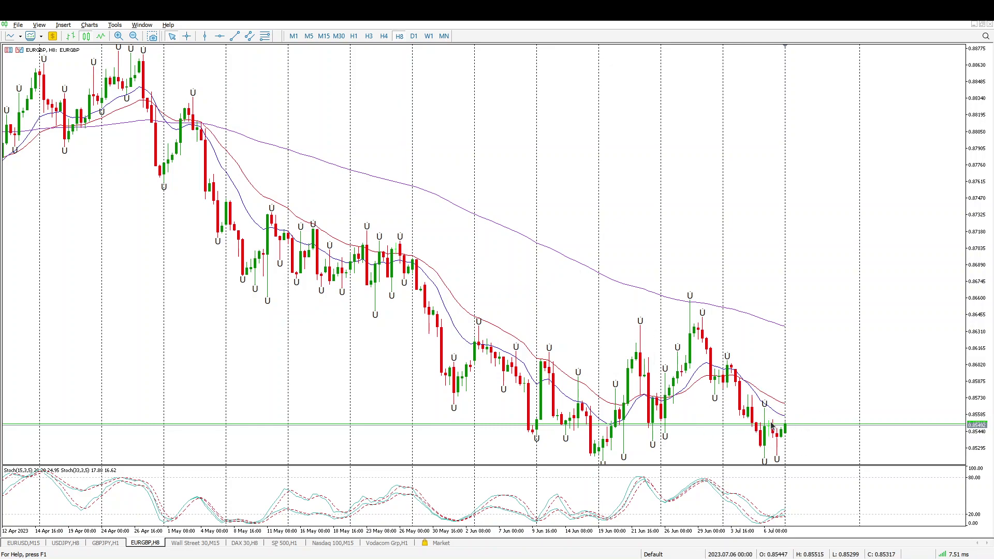
On EURGBP H1 at the latest bars, add red lines near 0.85552 resistance and 0.85225 support
left_click(354, 37)
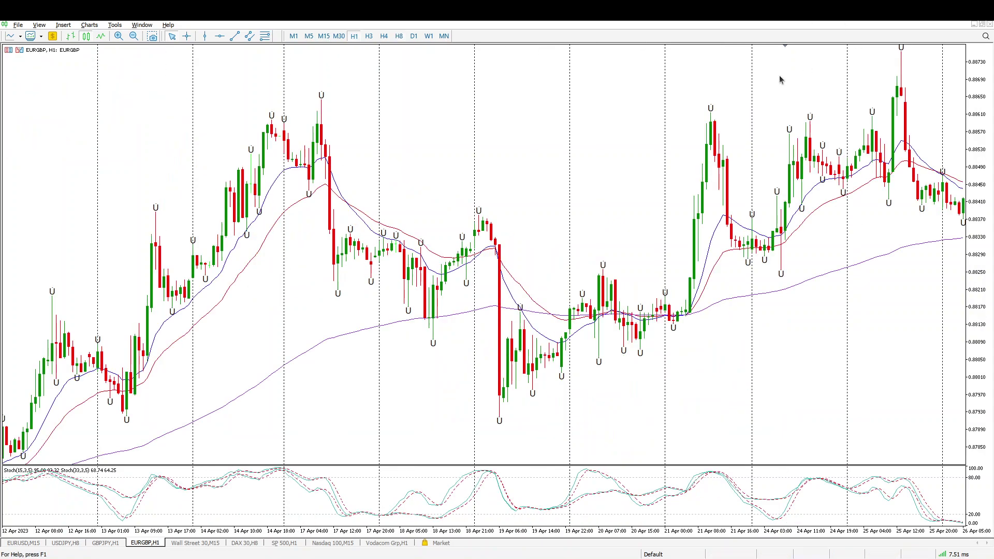
left_click(786, 48)
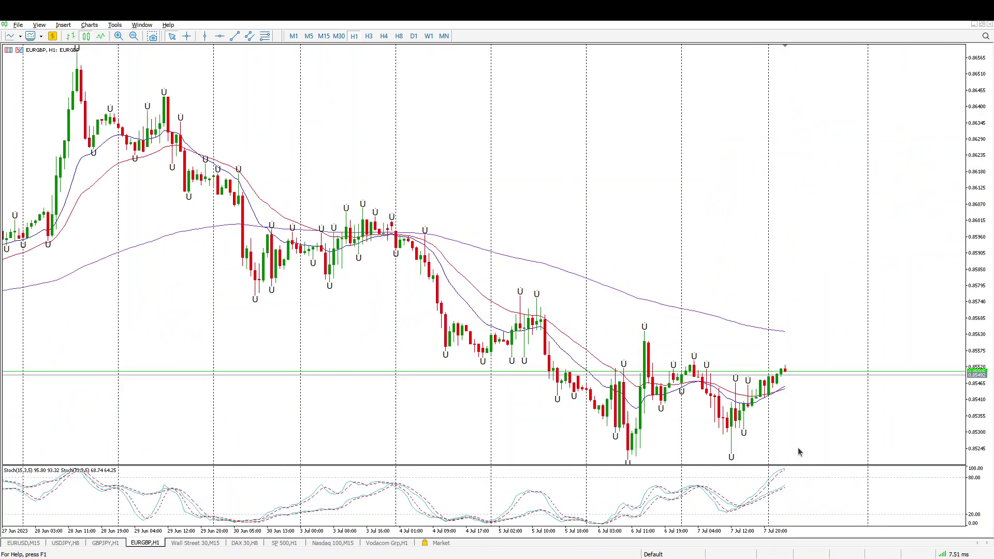
left_click(220, 36)
left_click_drag(441, 339, 446, 360)
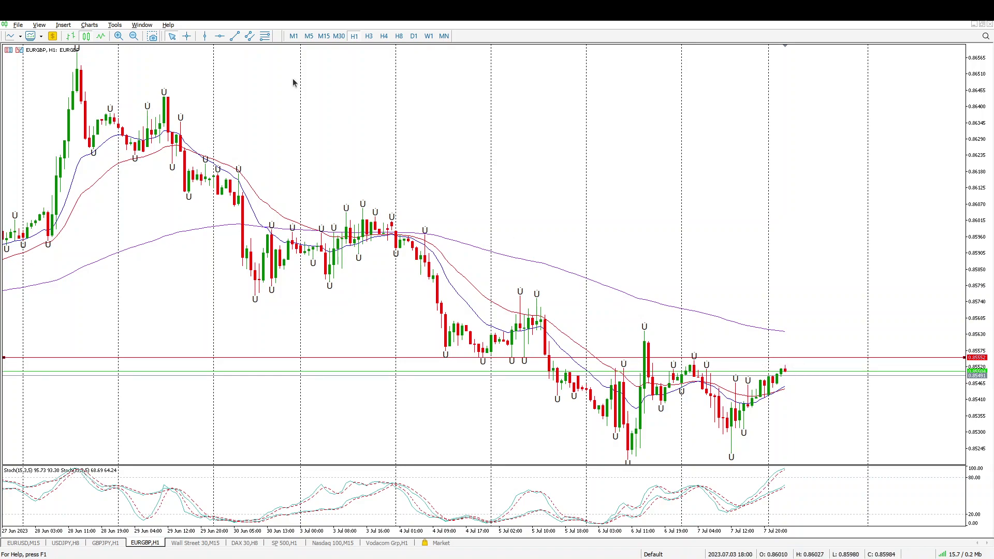
left_click(220, 37)
left_click_drag(546, 420, 548, 456)
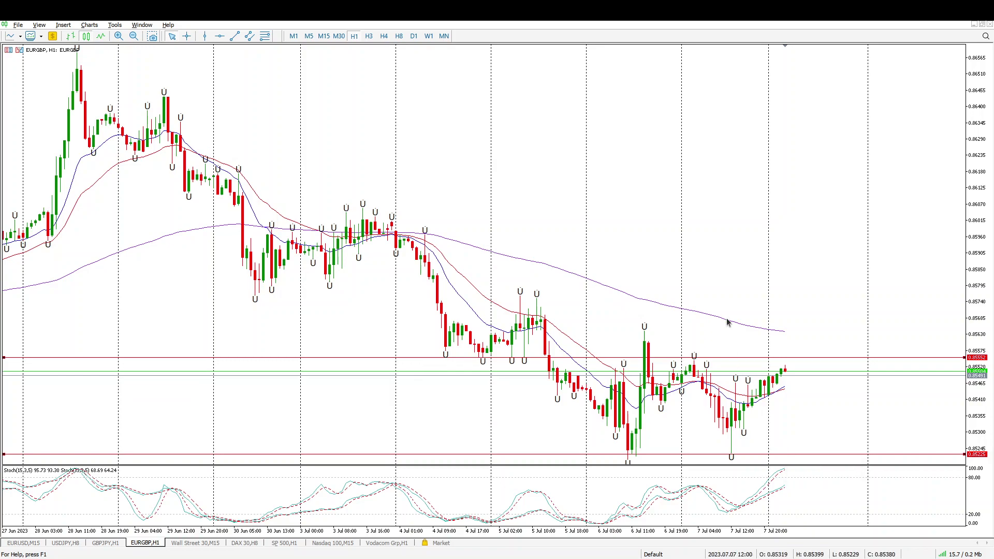
Switch EURGBP to M15, compress the price scale, and lower the resistance line to 0.85541
left_click(323, 36)
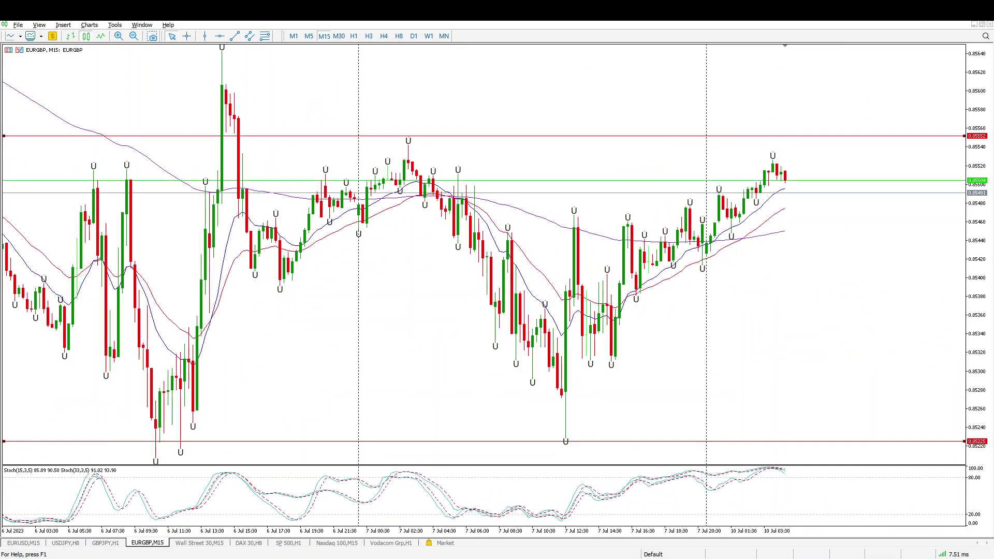
left_click_drag(980, 266, 970, 367)
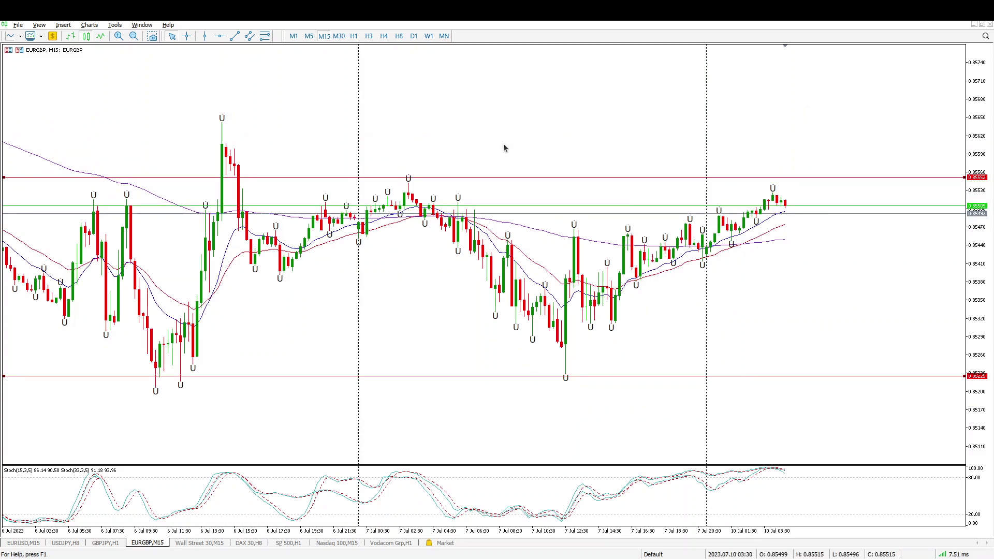
left_click_drag(494, 179, 495, 187)
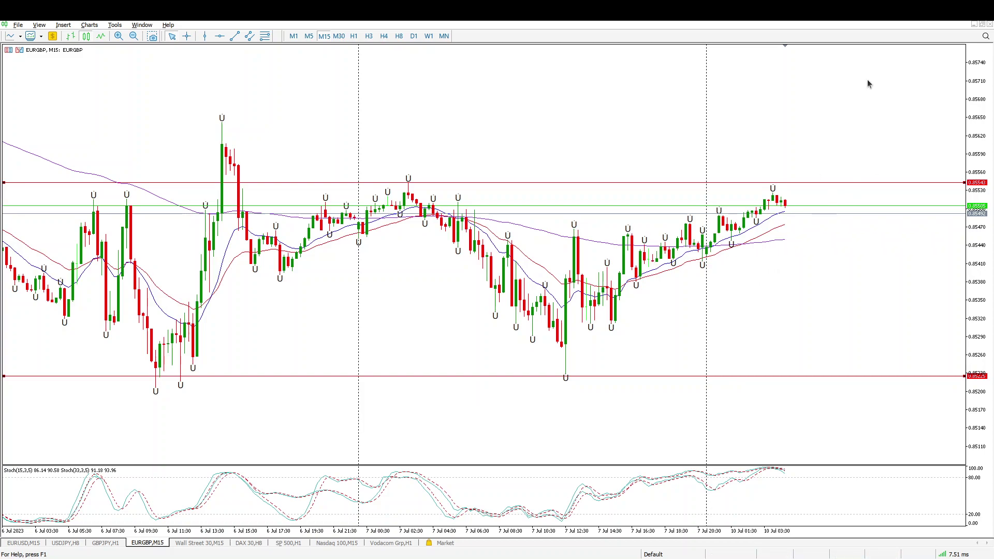
scroll(865, 109, "up", 5)
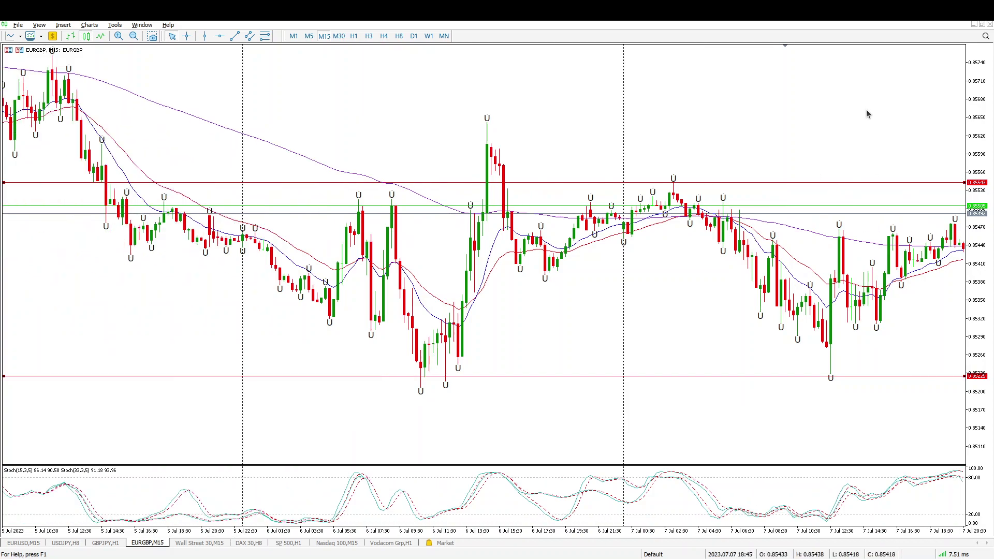
scroll(720, 167, "up", 4)
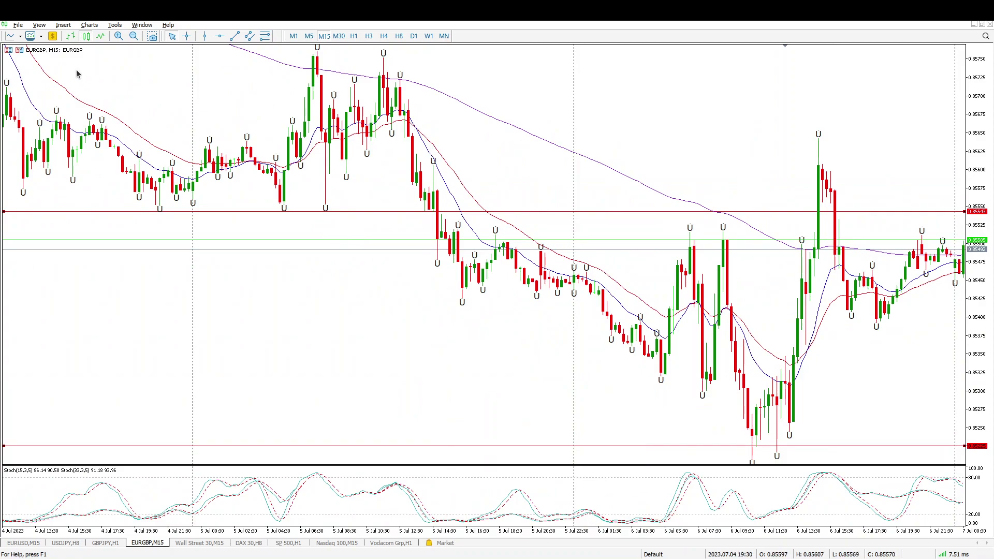
scroll(576, 283, "down", 7)
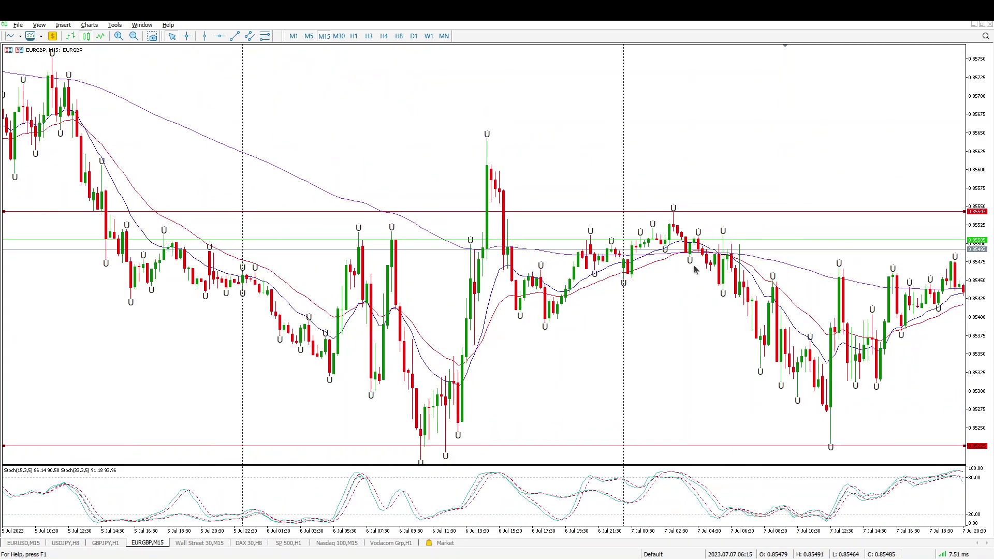
scroll(695, 269, "down", 4)
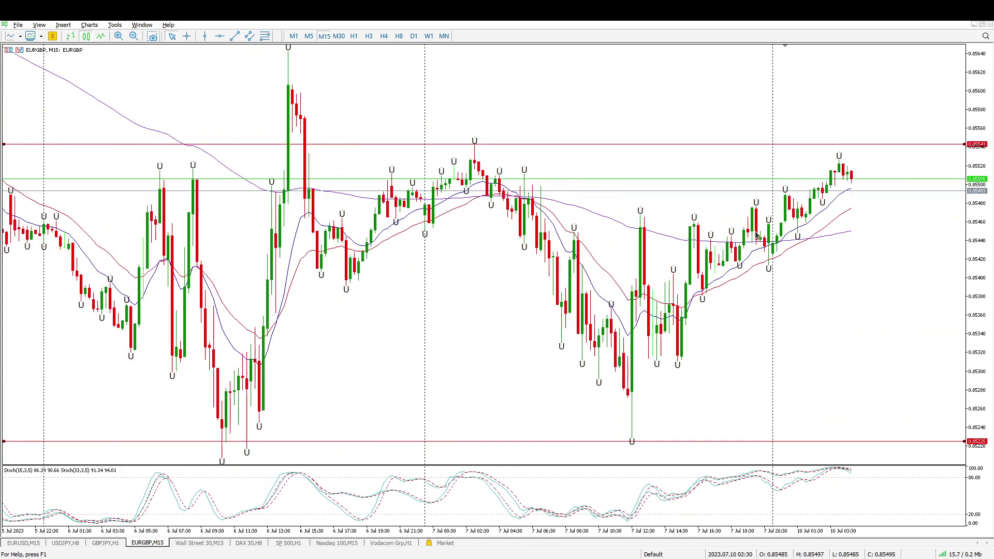
Put EURGBP back on H1 and compress the scale to fit the 0.8554 and 0.8522 lines
left_click(353, 36)
scroll(513, 166, "down", 5)
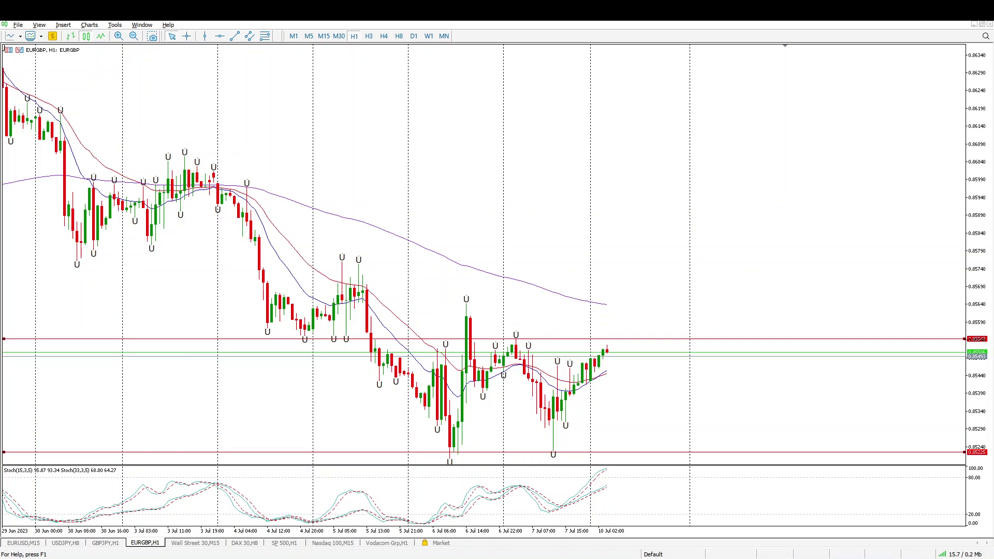
left_click_drag(991, 92, 989, 119)
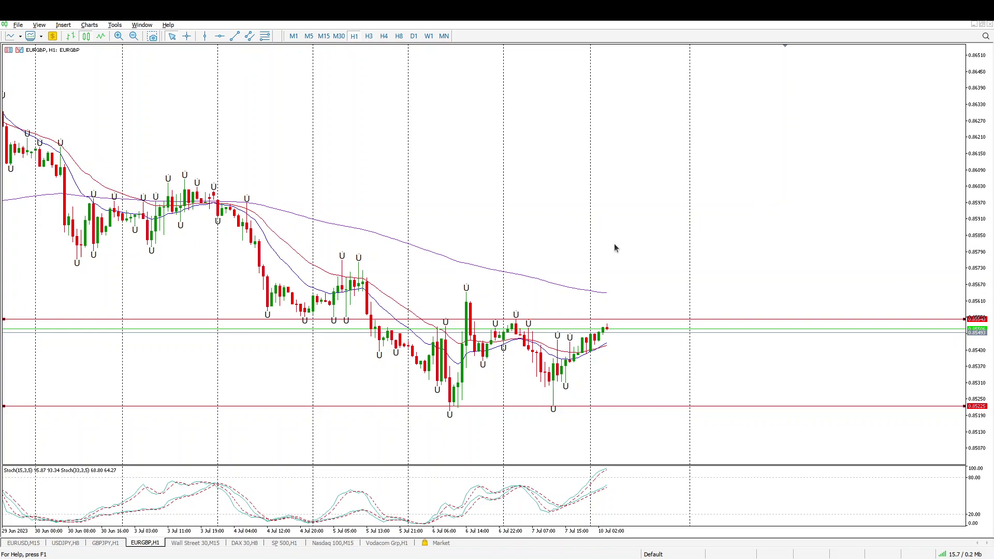